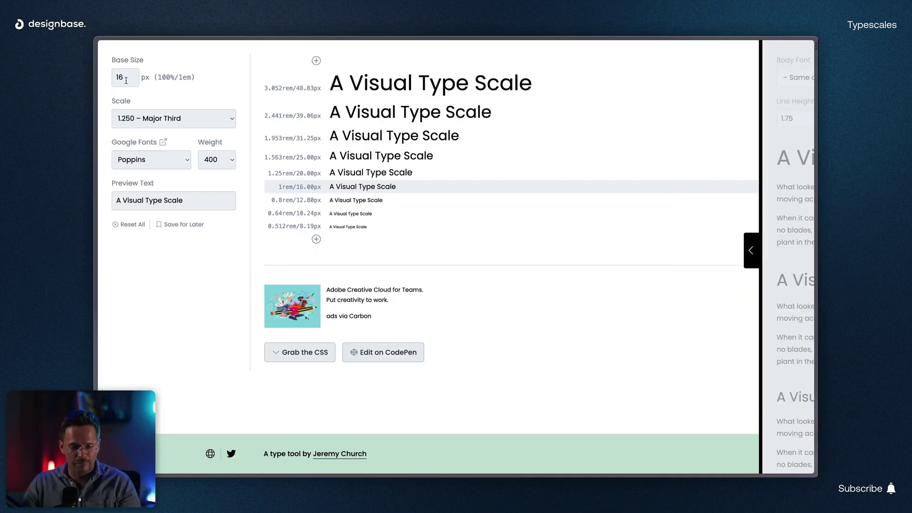
{"action": "left_click", "coordinate": [124, 71]}
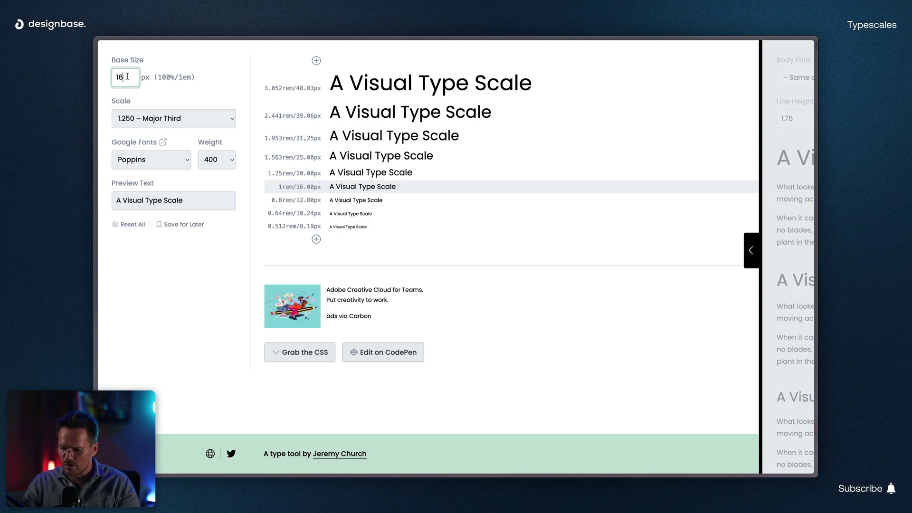
{"action": "key", "text": "Up"}
{"action": "key", "text": "Up"}
{"action": "key", "text": "Up"}
{"action": "key", "text": "Up"}
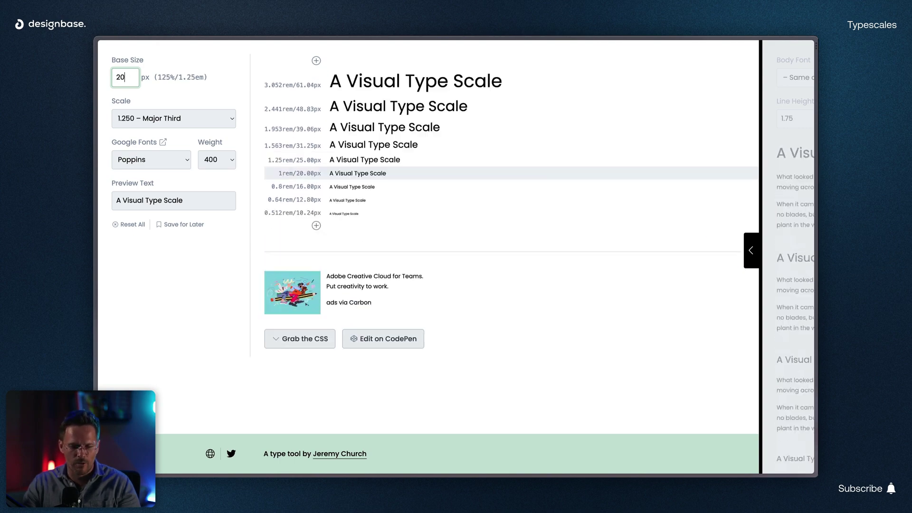
{"action": "type", "text": "6"}
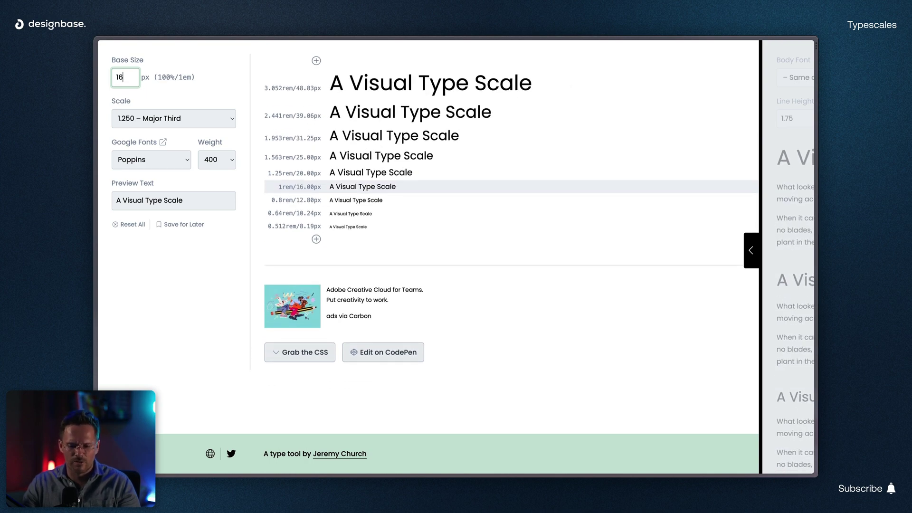
{"action": "key", "text": "Down"}
{"action": "key", "text": "Down"}
{"action": "key", "text": "Down"}
{"action": "key", "text": "Down"}
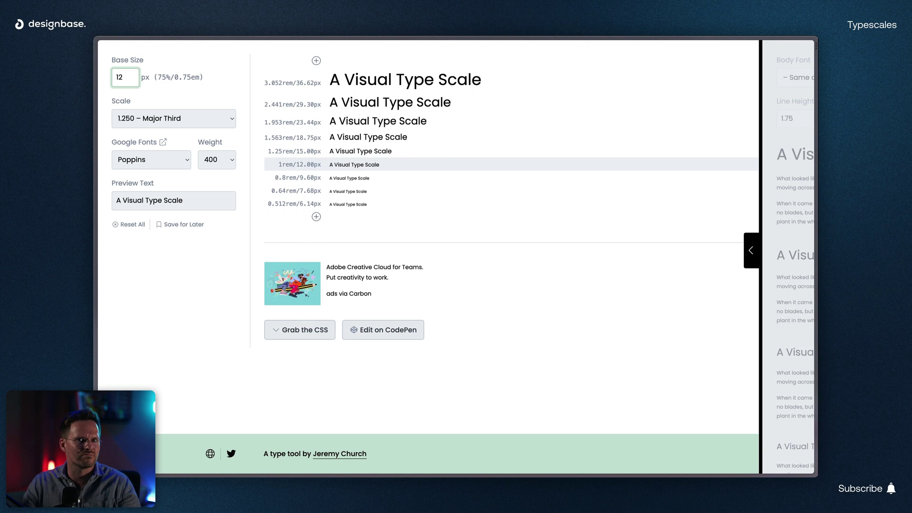
{"action": "key", "text": "Up"}
{"action": "key", "text": "Up"}
{"action": "key", "text": "Up"}
{"action": "key", "text": "Up"}
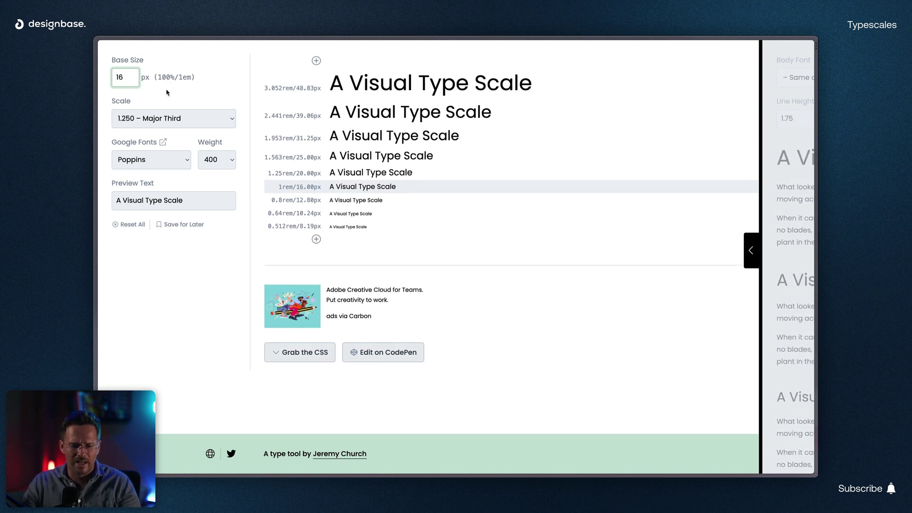
{"action": "left_click", "coordinate": [170, 116]}
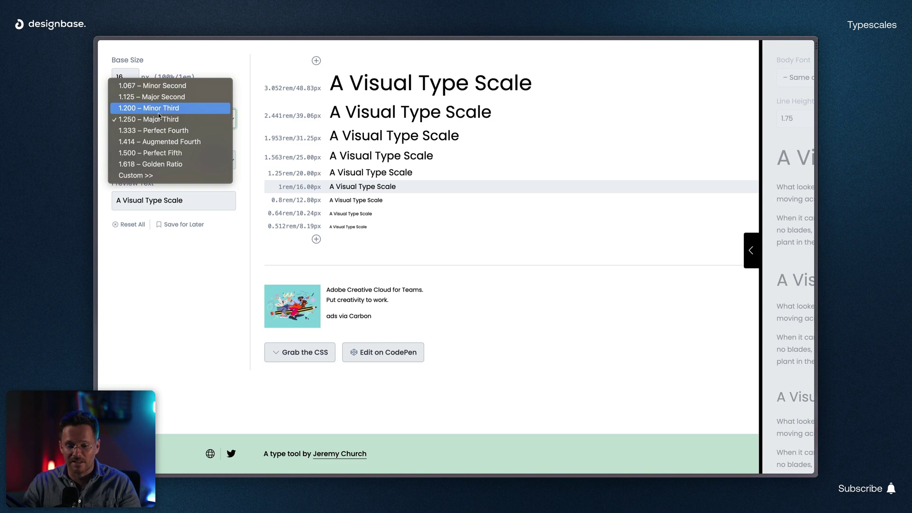
{"action": "left_click", "coordinate": [169, 119]}
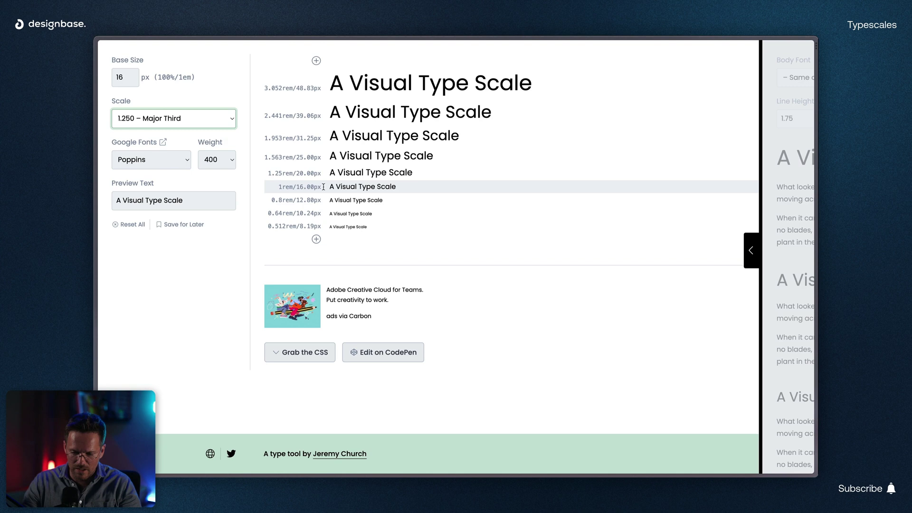
{"action": "left_click", "coordinate": [278, 188]}
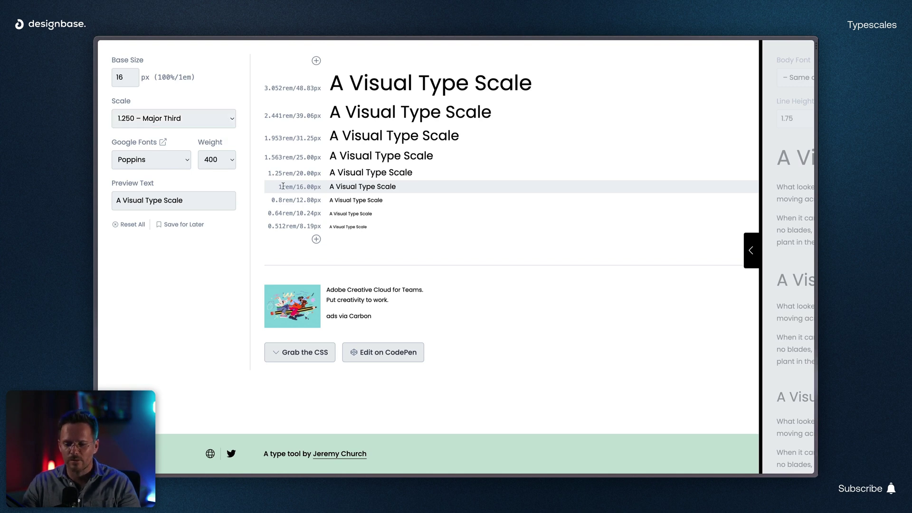
{"action": "left_click_drag", "start_coordinate": [281, 186], "coordinate": [340, 186]}
{"action": "left_click_drag", "start_coordinate": [282, 173], "coordinate": [260, 177]}
{"action": "left_click", "coordinate": [268, 172]}
{"action": "double_click", "coordinate": [271, 172]}
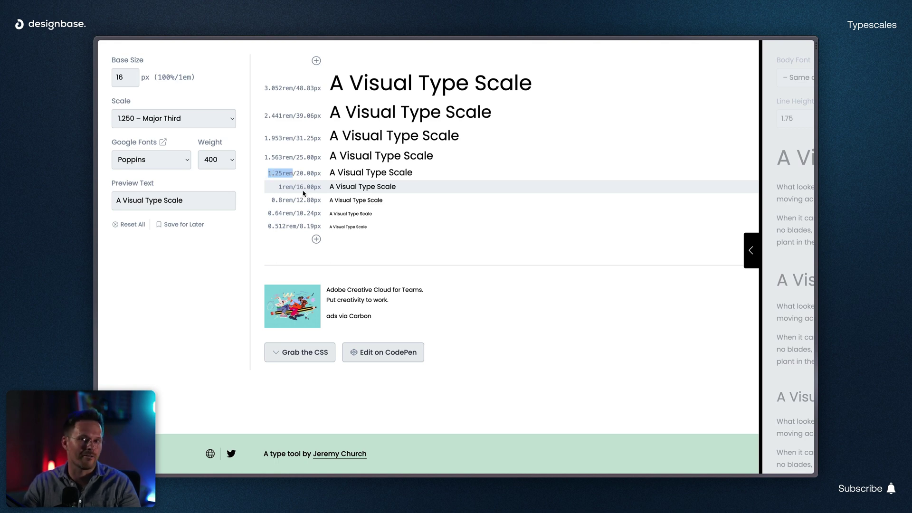
{"action": "left_click", "coordinate": [292, 175]}
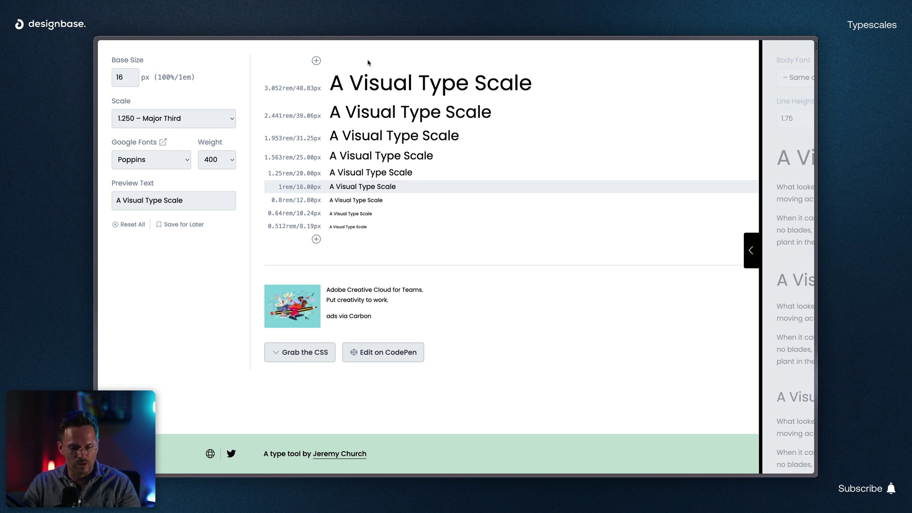
Add a larger 3.815rem/61.04px step atop the scale and open the body text preview.
{"action": "left_click", "coordinate": [316, 61]}
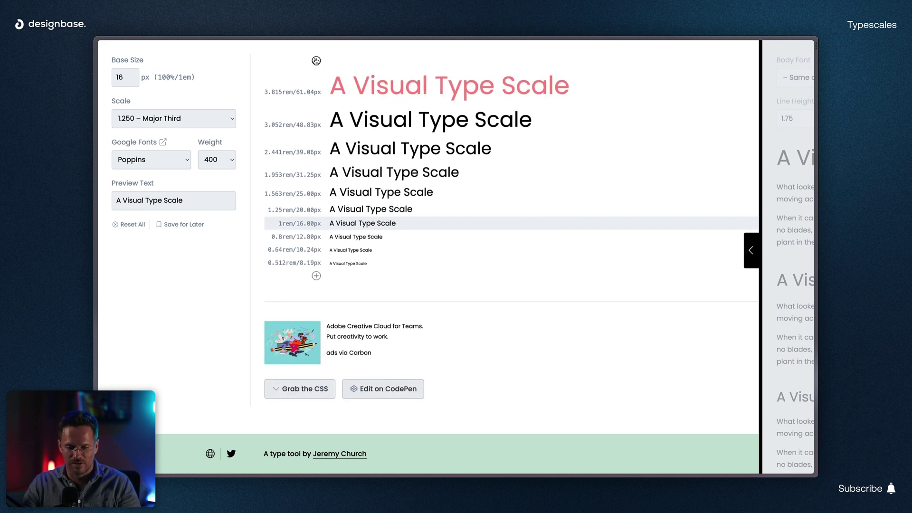
{"action": "left_click_drag", "start_coordinate": [331, 85], "coordinate": [440, 86]}
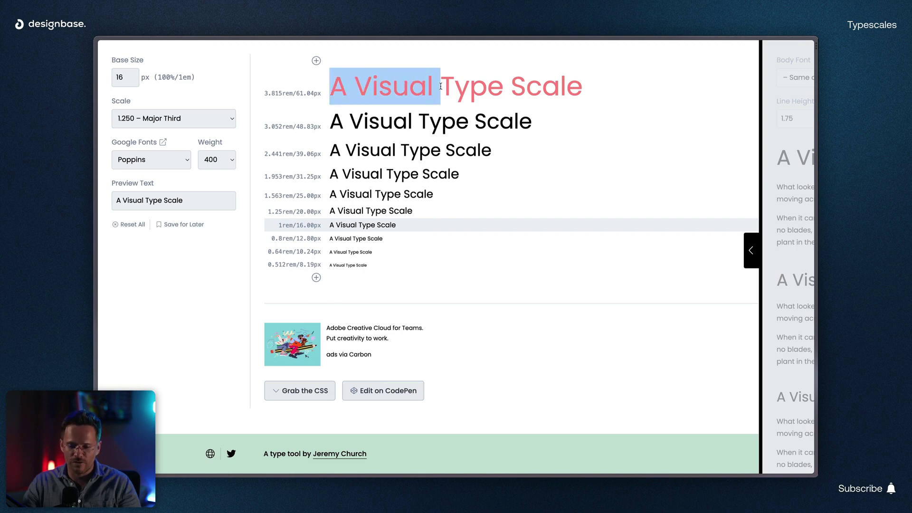
{"action": "left_click", "coordinate": [294, 222]}
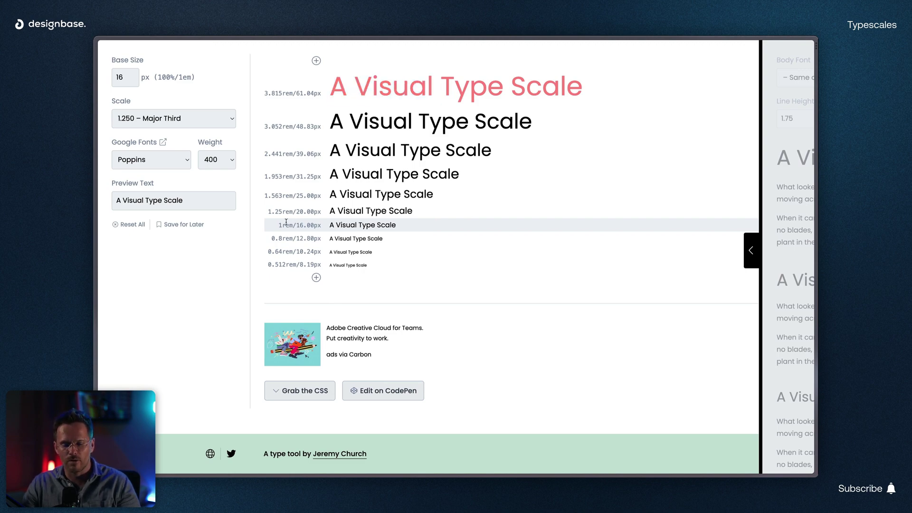
{"action": "left_click_drag", "start_coordinate": [279, 225], "coordinate": [295, 225]}
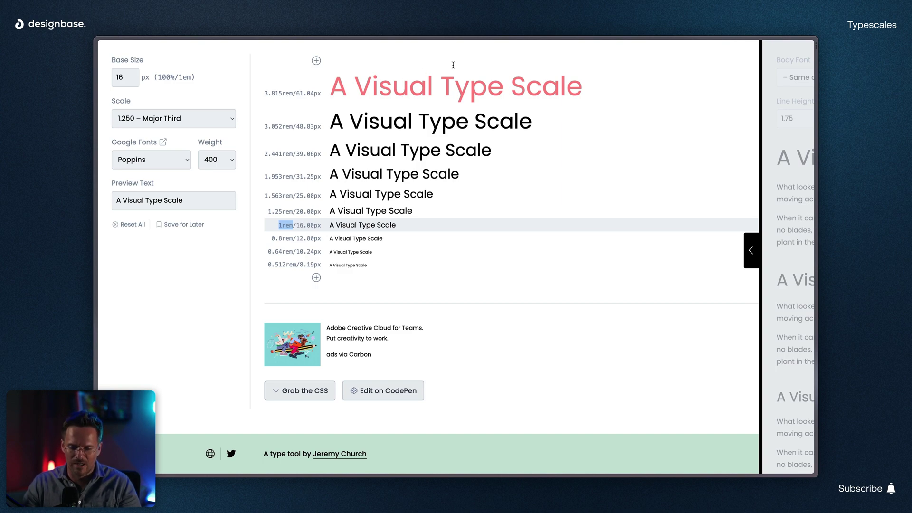
{"action": "left_click", "coordinate": [457, 79]}
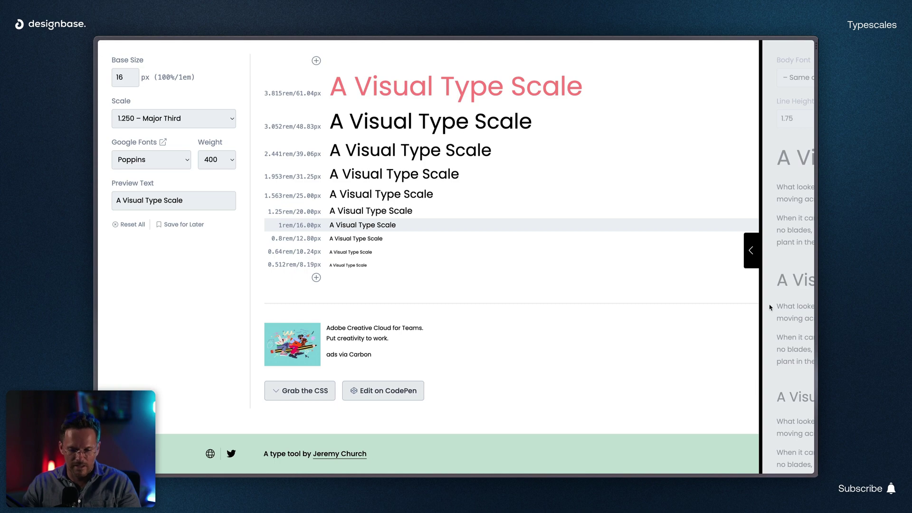
{"action": "left_click", "coordinate": [751, 250]}
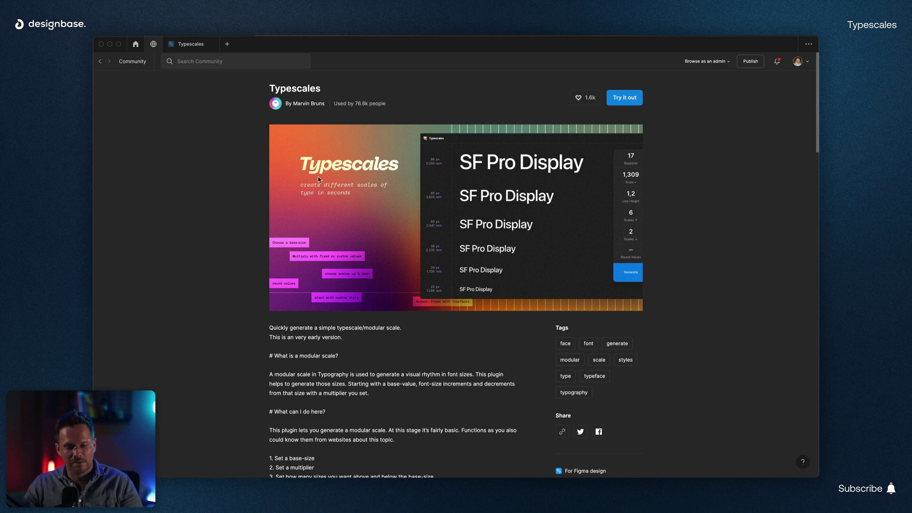
Switch to the Typescales design file and launch the Typescales plugin from quick actions.
{"action": "left_click", "coordinate": [199, 45]}
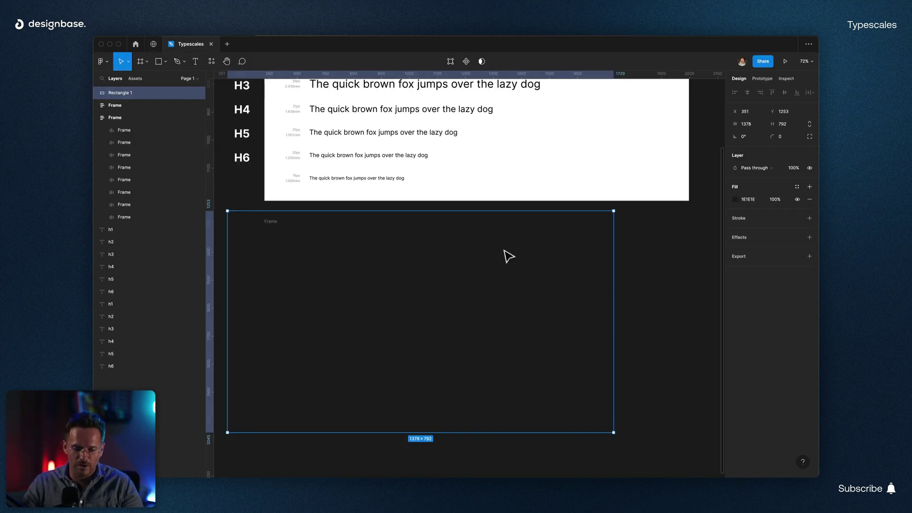
{"action": "scroll", "coordinate": [504, 255], "scroll_direction": "up", "scroll_amount": 5}
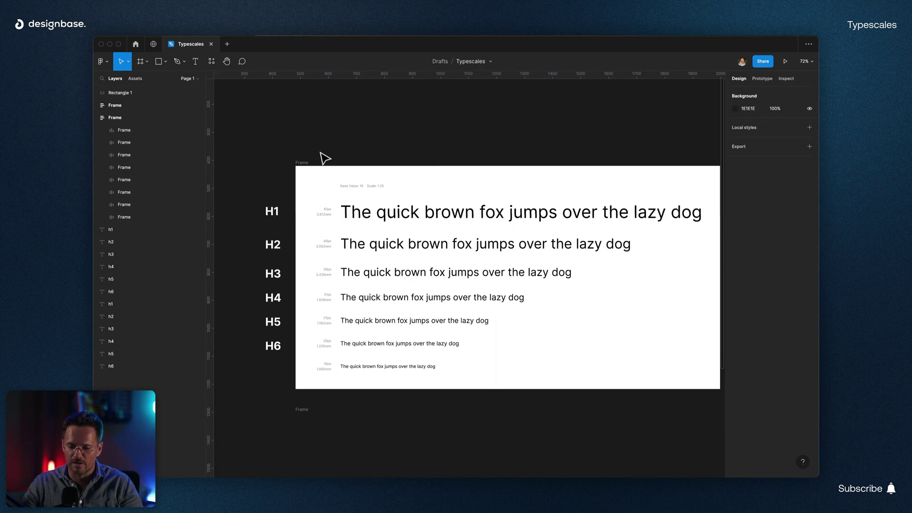
{"action": "key", "text": "ctrl+slash"}
{"action": "key", "text": "Return"}
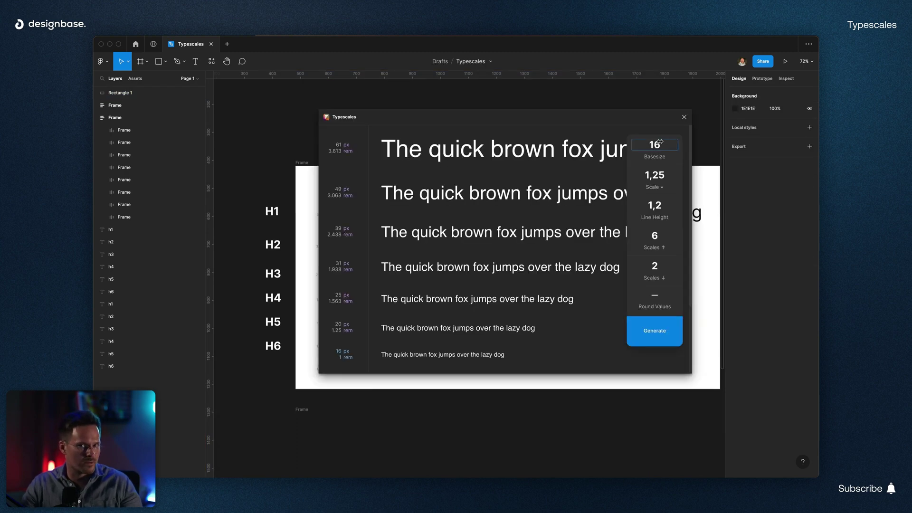
Configure Typescales for Major Third 1.25, six steps up, 0 down, with rounding left on.
{"action": "left_click", "coordinate": [659, 188]}
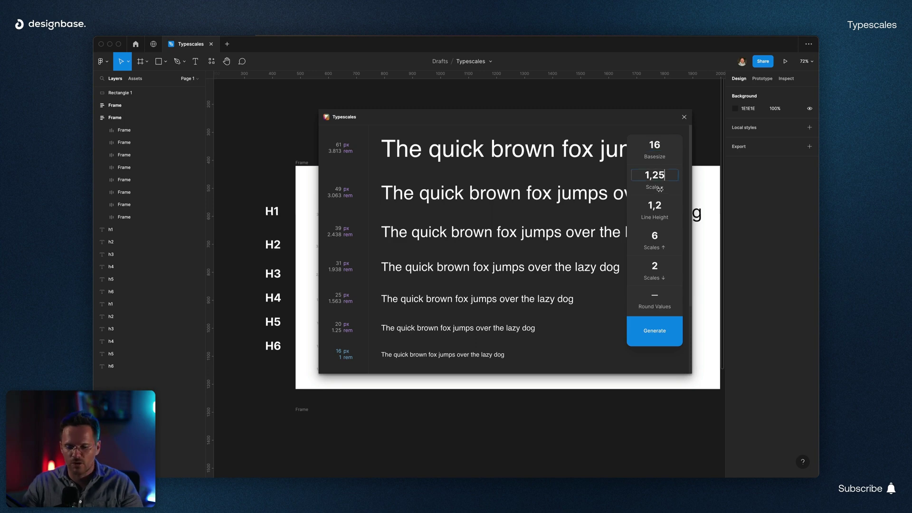
{"action": "left_click", "coordinate": [657, 188]}
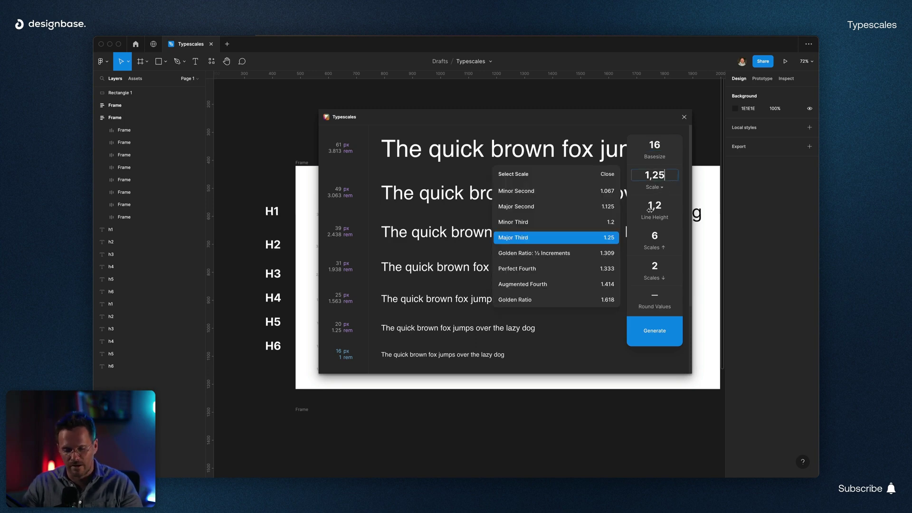
{"action": "left_click", "coordinate": [657, 237]}
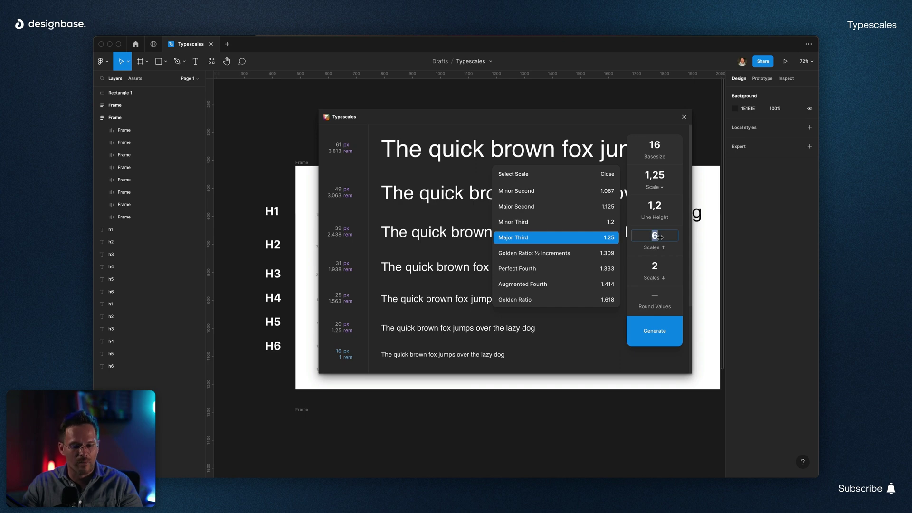
{"action": "left_click", "coordinate": [656, 265]}
{"action": "double_click", "coordinate": [657, 265]}
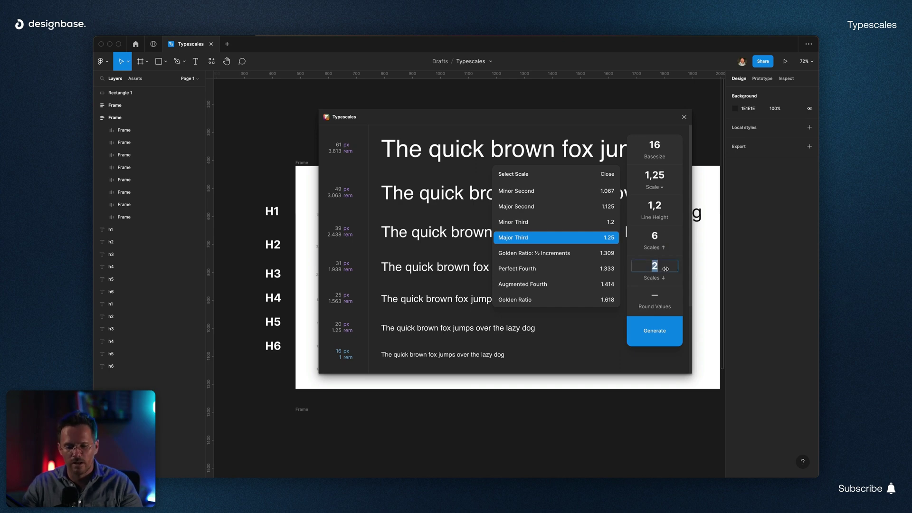
{"action": "type", "text": "0"}
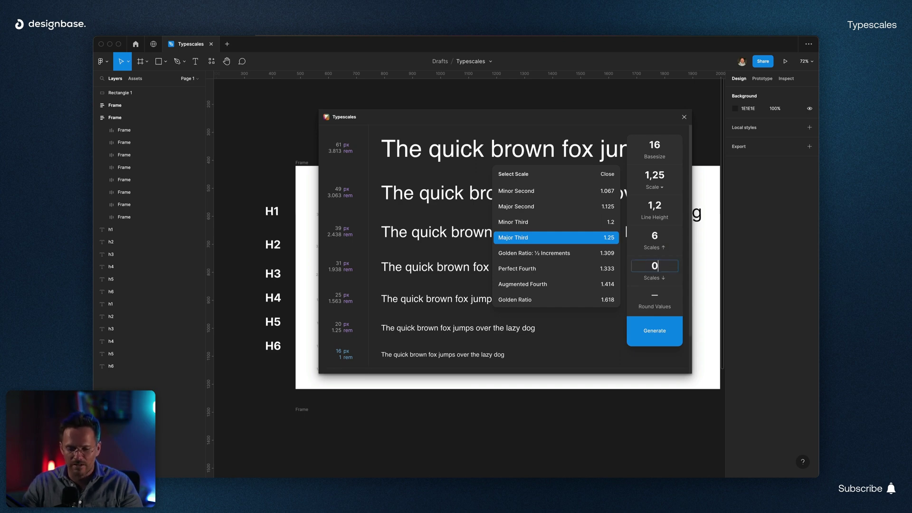
{"action": "left_click", "coordinate": [654, 296]}
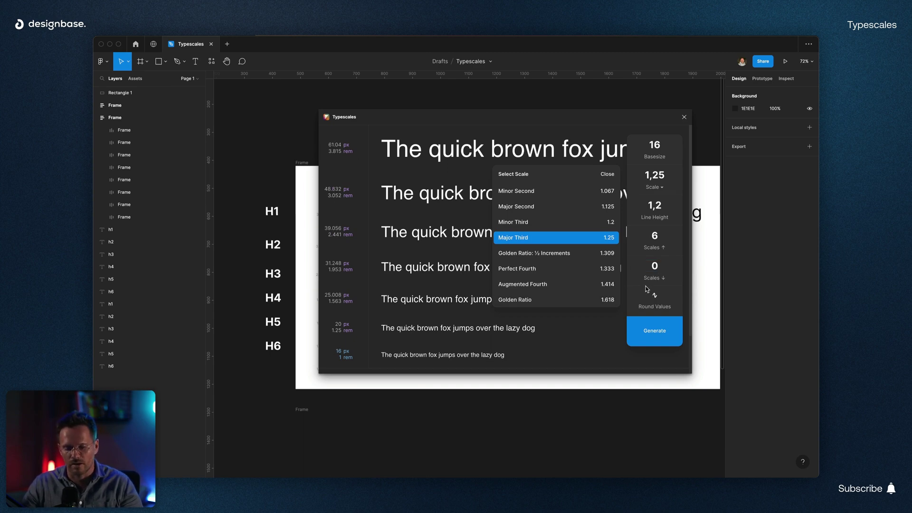
{"action": "left_click", "coordinate": [656, 294]}
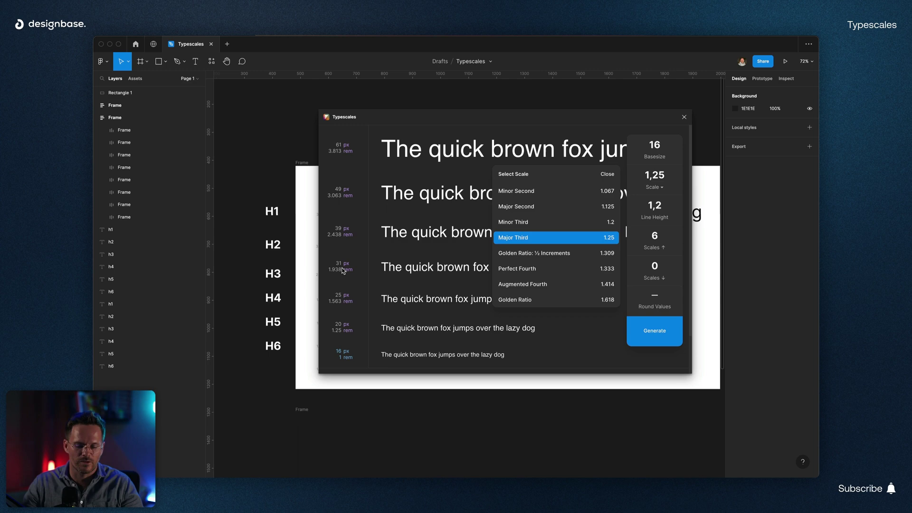
Close the plugin, inspect the generated 61–16px scale frame, and call up Typescales again.
{"action": "left_click", "coordinate": [684, 117]}
{"action": "scroll", "coordinate": [366, 228], "scroll_direction": "down", "scroll_amount": 2}
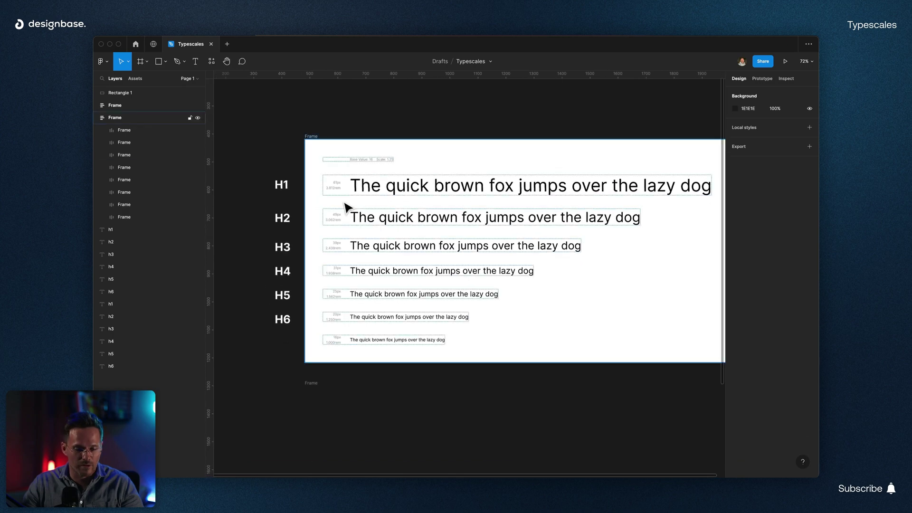
{"action": "scroll", "coordinate": [346, 207], "scroll_direction": "up", "scroll_amount": 3}
{"action": "scroll", "coordinate": [385, 201], "scroll_direction": "right", "scroll_amount": 3}
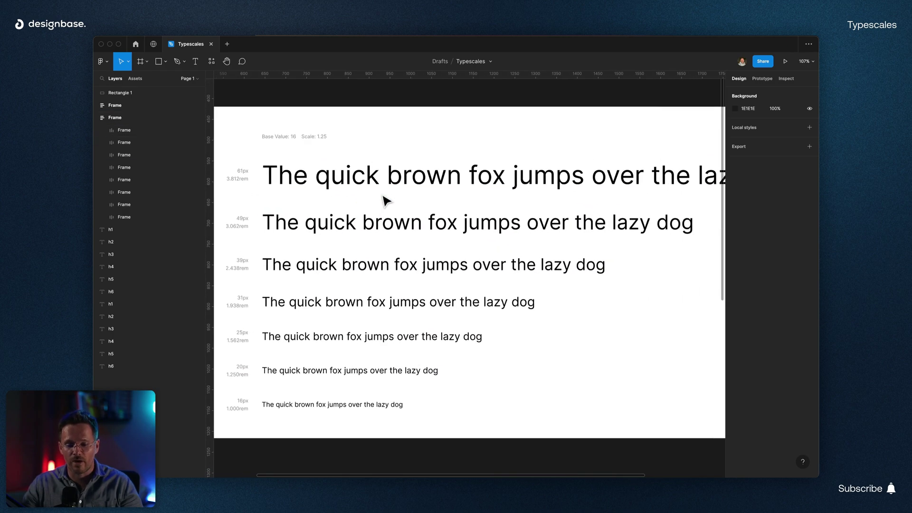
{"action": "scroll", "coordinate": [385, 202], "scroll_direction": "left", "scroll_amount": 3}
{"action": "scroll", "coordinate": [385, 202], "scroll_direction": "right", "scroll_amount": 5}
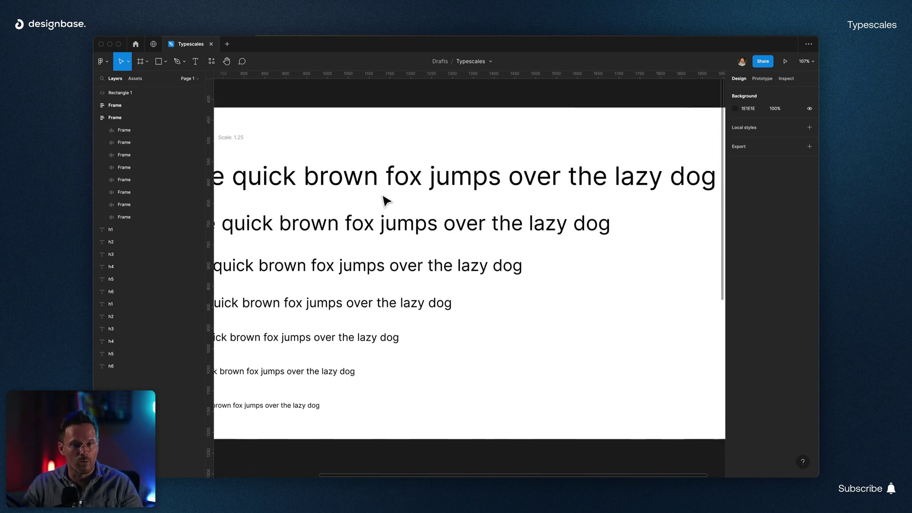
{"action": "scroll", "coordinate": [385, 201], "scroll_direction": "left", "scroll_amount": 5}
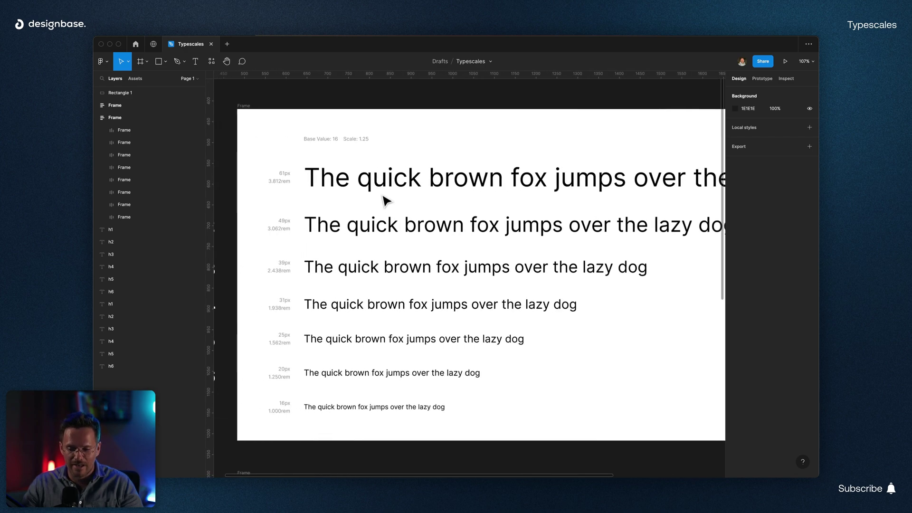
{"action": "scroll", "coordinate": [383, 196], "scroll_direction": "left", "scroll_amount": 3}
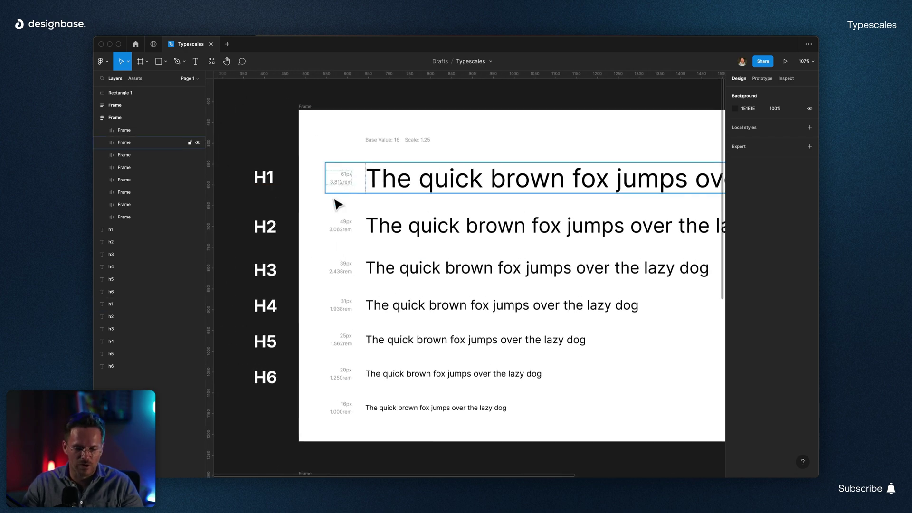
{"action": "scroll", "coordinate": [397, 236], "scroll_direction": "right", "scroll_amount": 2}
{"action": "scroll", "coordinate": [397, 236], "scroll_direction": "down", "scroll_amount": 1}
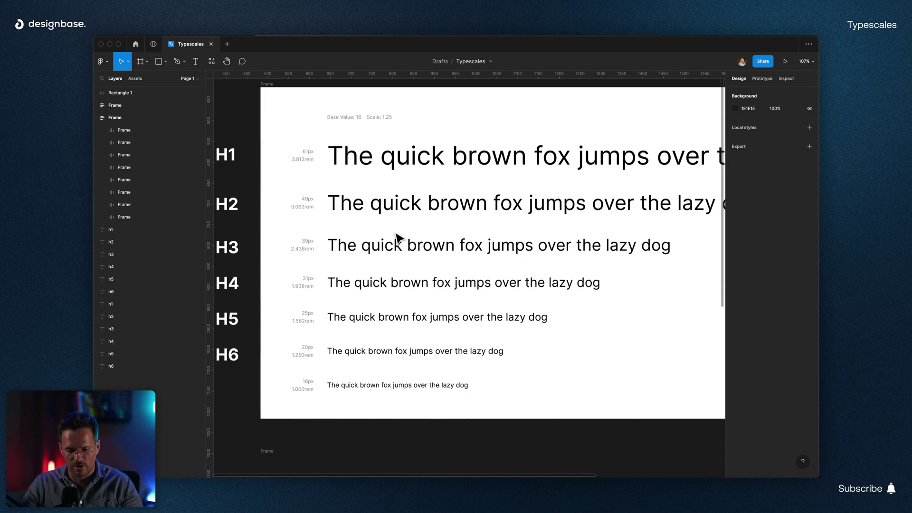
{"action": "scroll", "coordinate": [397, 236], "scroll_direction": "down", "scroll_amount": 5}
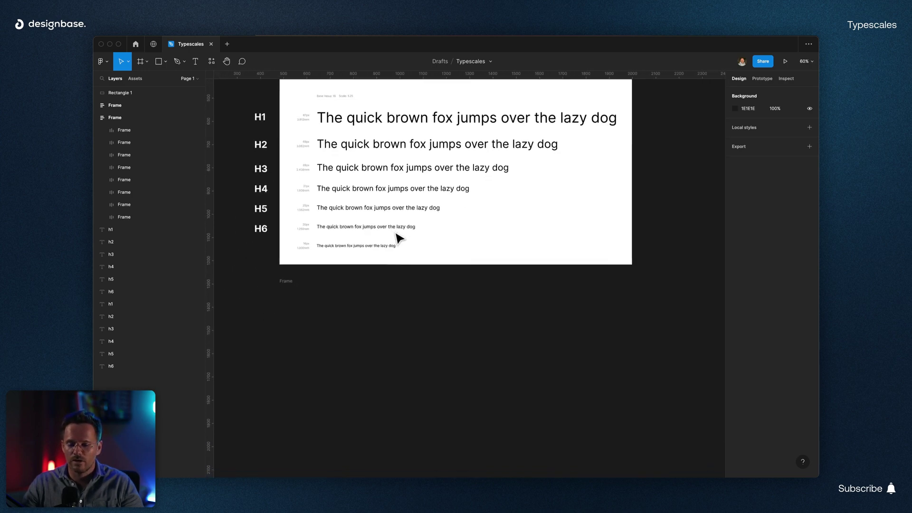
{"action": "key", "text": "super+slash"}
Generate a Minor Third 1.2 scale with 5 steps up and 0 down, then move Rectangle 1 below.
{"action": "key", "text": "Return"}
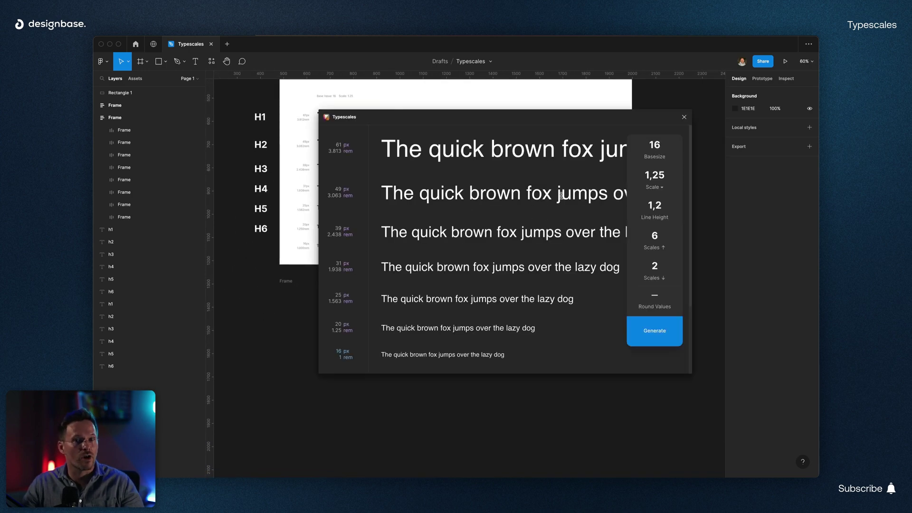
{"action": "left_click", "coordinate": [662, 187]}
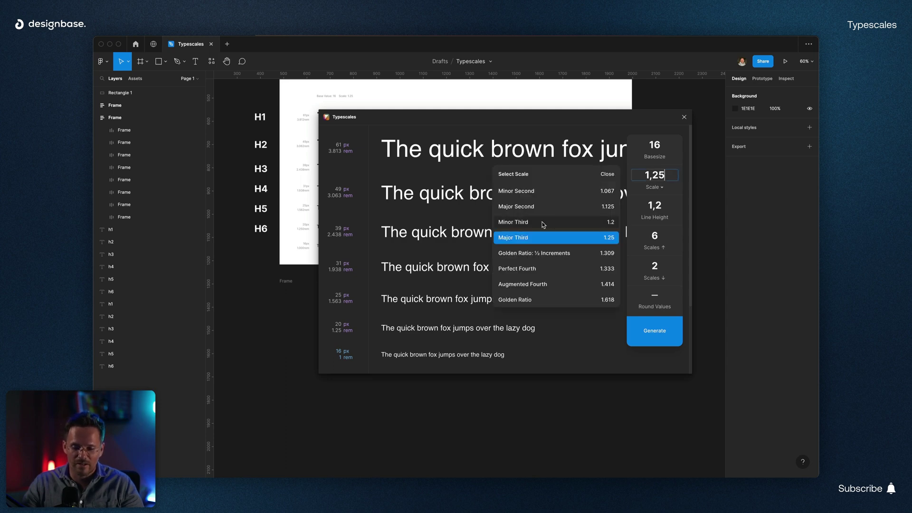
{"action": "left_click", "coordinate": [515, 222]}
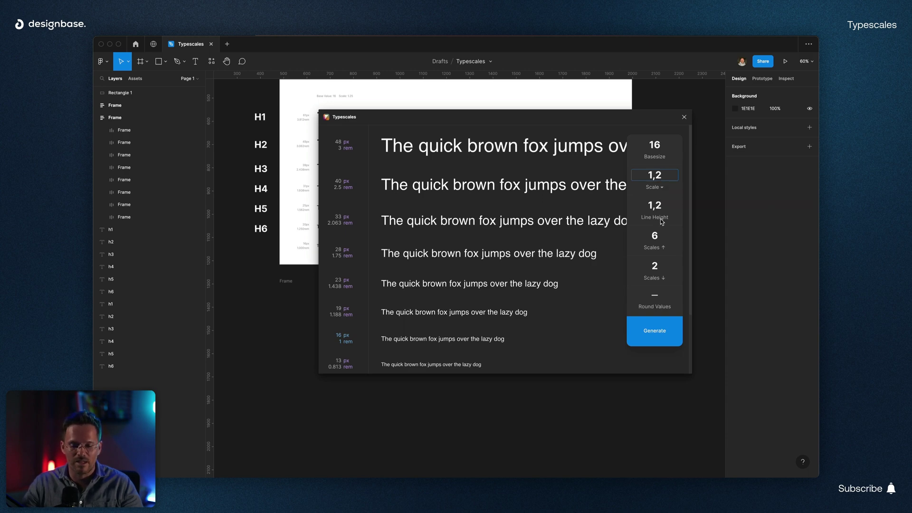
{"action": "type", "text": "5"}
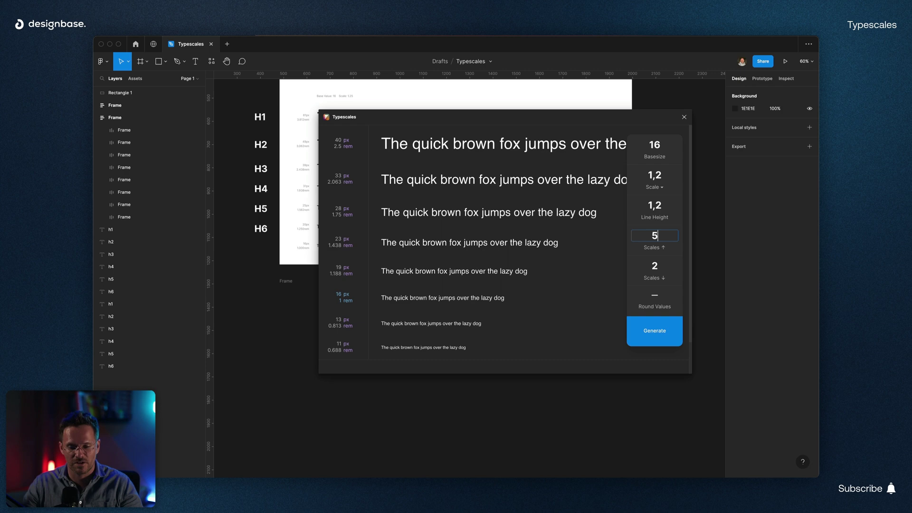
{"action": "left_click", "coordinate": [656, 265]}
{"action": "type", "text": "0"}
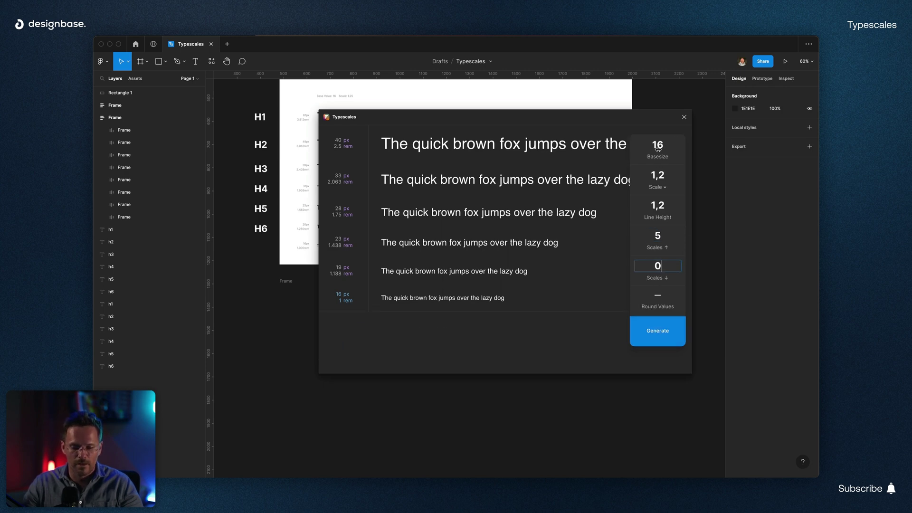
{"action": "left_click", "coordinate": [684, 118]}
{"action": "left_click_drag", "start_coordinate": [368, 394], "coordinate": [652, 435]}
{"action": "scroll", "coordinate": [401, 352], "scroll_direction": "up", "scroll_amount": 5}
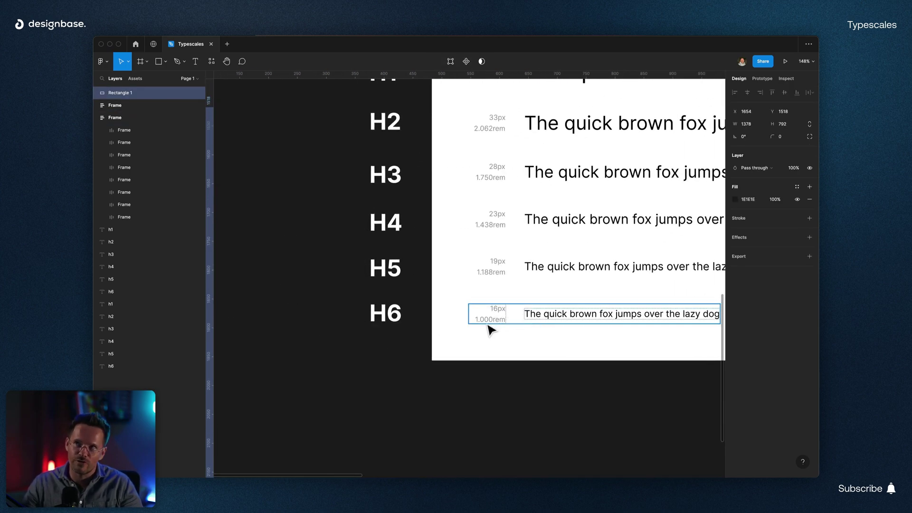
{"action": "scroll", "coordinate": [494, 327], "scroll_direction": "down", "scroll_amount": 4}
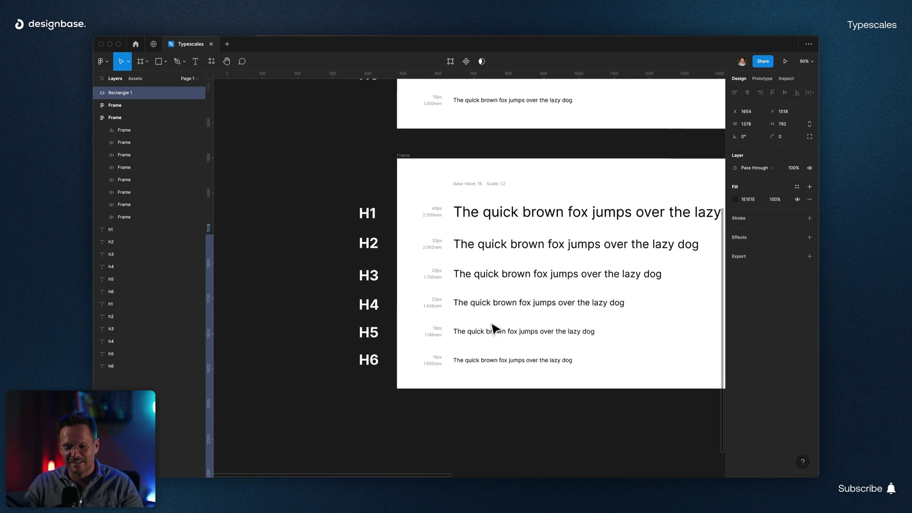
{"action": "scroll", "coordinate": [407, 281], "scroll_direction": "up", "scroll_amount": 3}
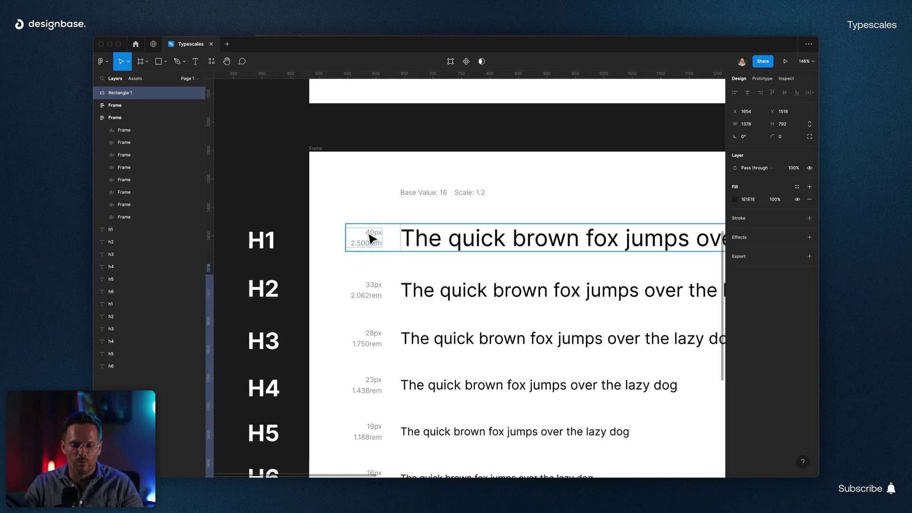
{"action": "scroll", "coordinate": [458, 205], "scroll_direction": "down", "scroll_amount": 2}
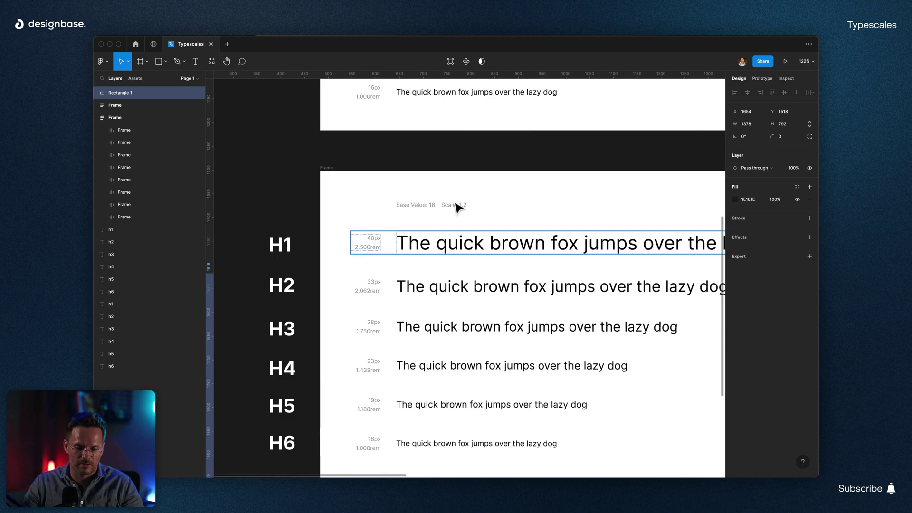